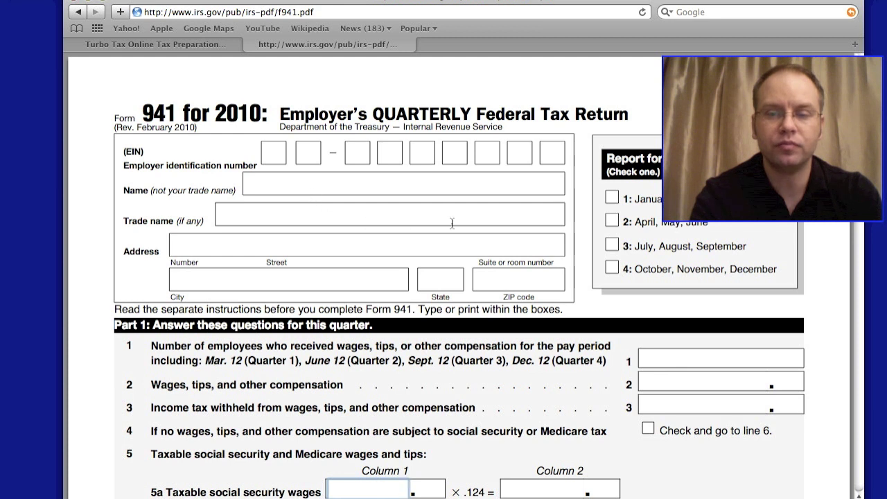
Step: Mark the January, February, March quarter as the reporting period and go through the blank EIN, name, trade name and address fields
{"action": "left_click", "coordinate": [612, 203]}
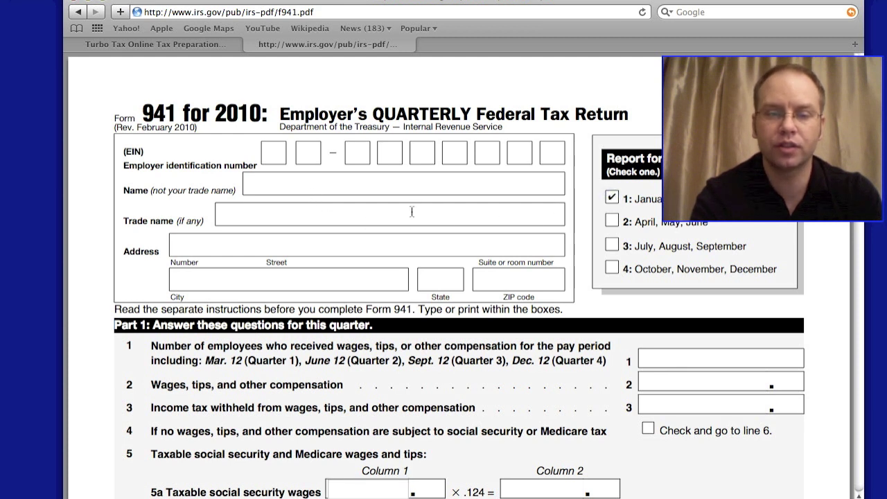
{"action": "left_click", "coordinate": [274, 151]}
{"action": "left_click", "coordinate": [275, 183]}
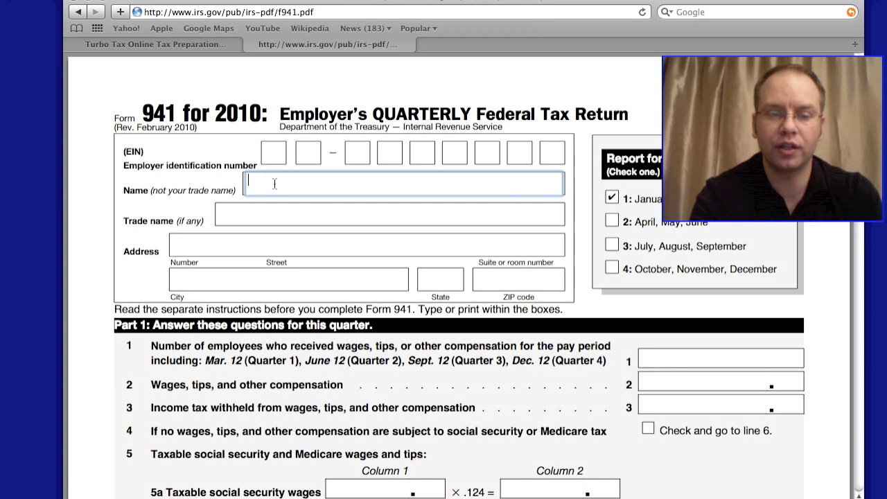
{"action": "left_click", "coordinate": [267, 208]}
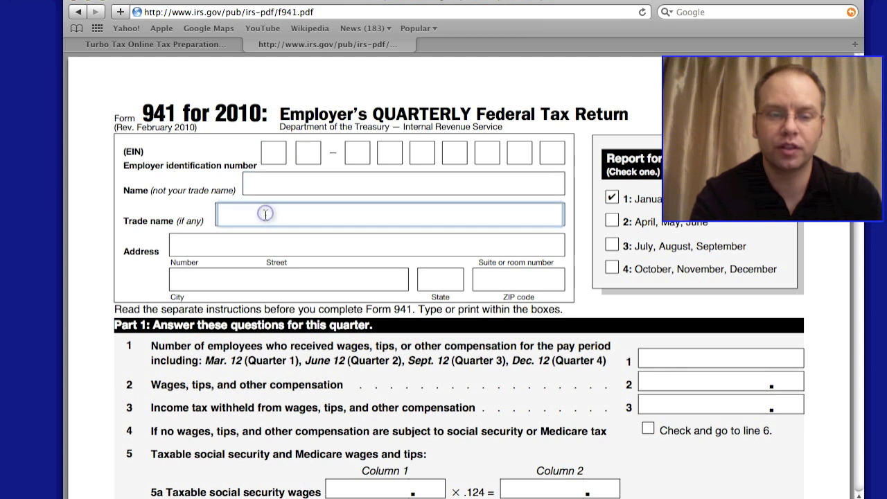
{"action": "left_click", "coordinate": [253, 244]}
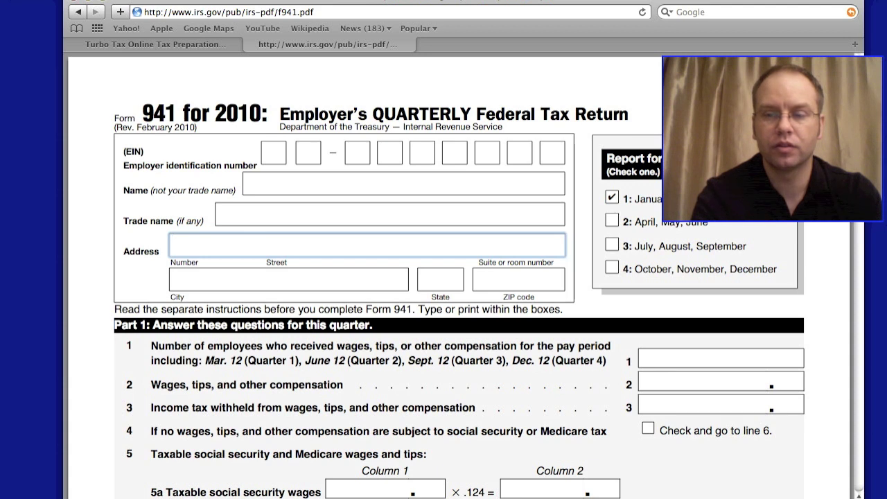
Step: Enter 9 as the number of employees on line 1 and 90000 as wages, tips and other compensation on line 2
{"action": "scroll", "coordinate": [459, 277], "scroll_direction": "down", "scroll_amount": 5}
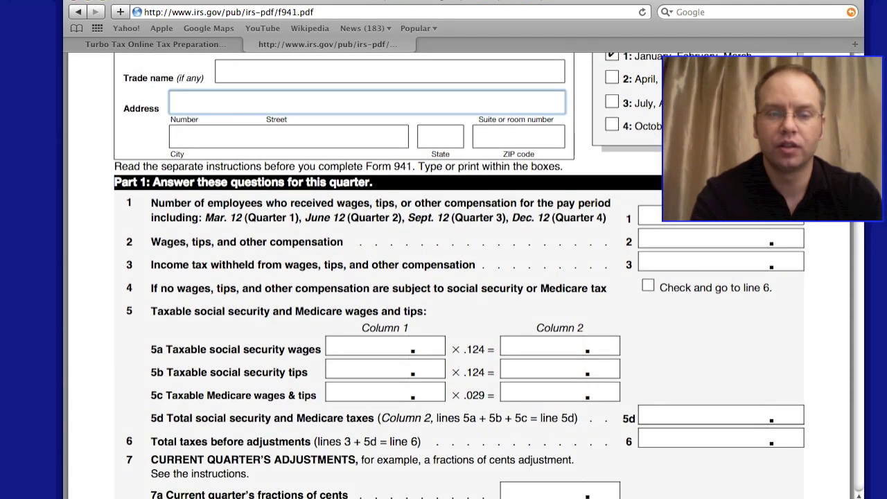
{"action": "left_click", "coordinate": [686, 221]}
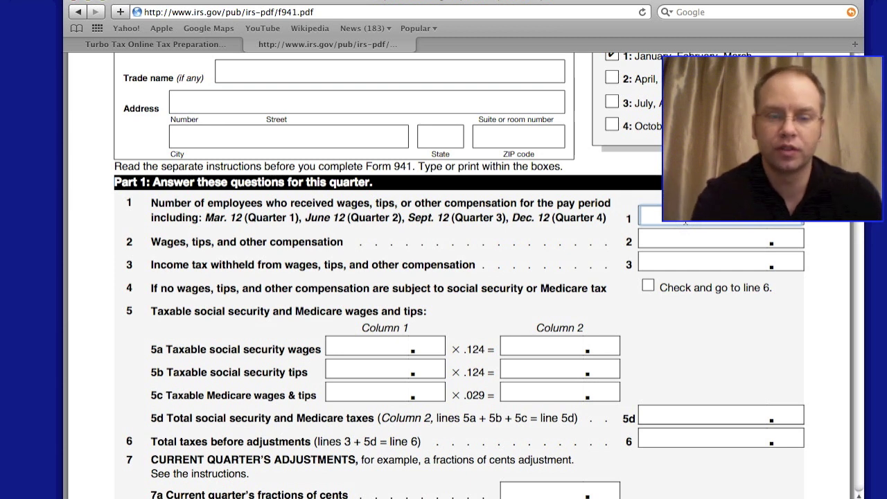
{"action": "left_click", "coordinate": [687, 237]}
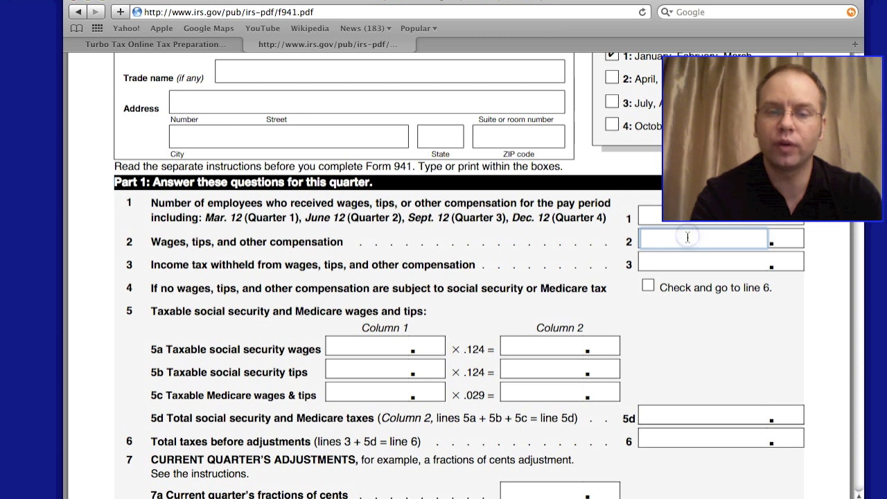
{"action": "type", "text": "90000"}
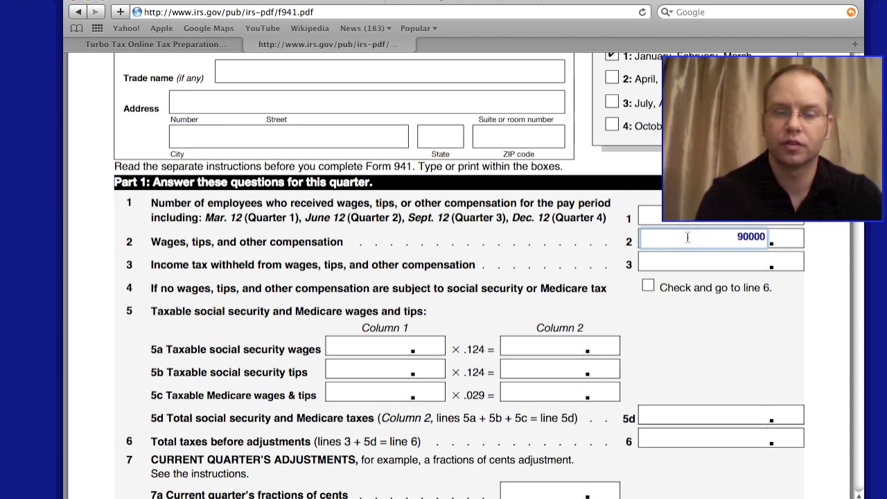
Step: Enter 7000 on line 3 as the income tax withheld from wages, tips and other compensation
{"action": "left_click", "coordinate": [680, 258]}
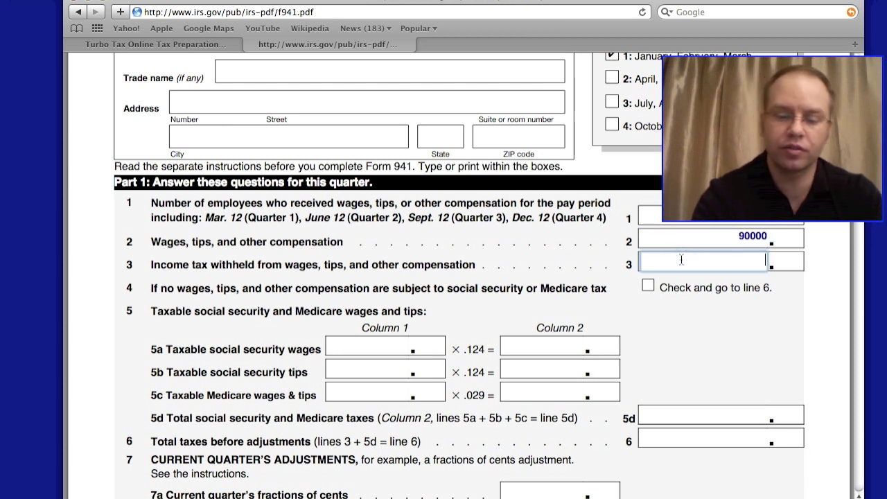
{"action": "type", "text": "7000"}
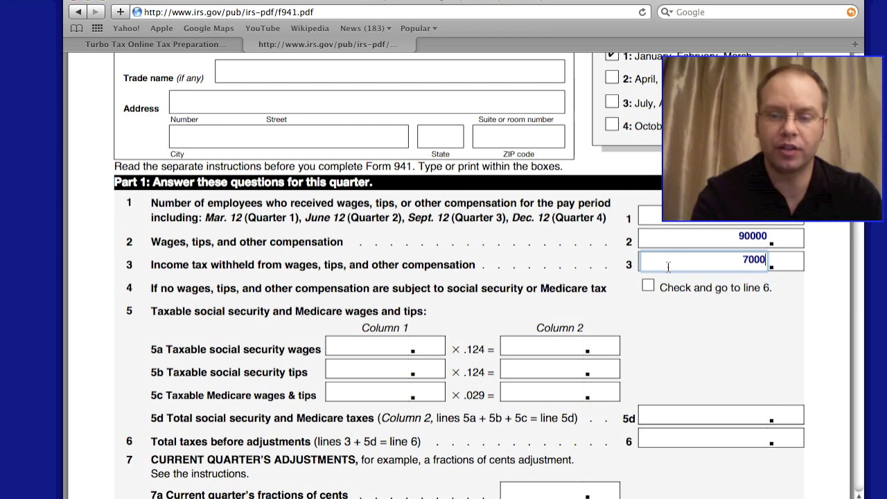
{"action": "left_click", "coordinate": [661, 307]}
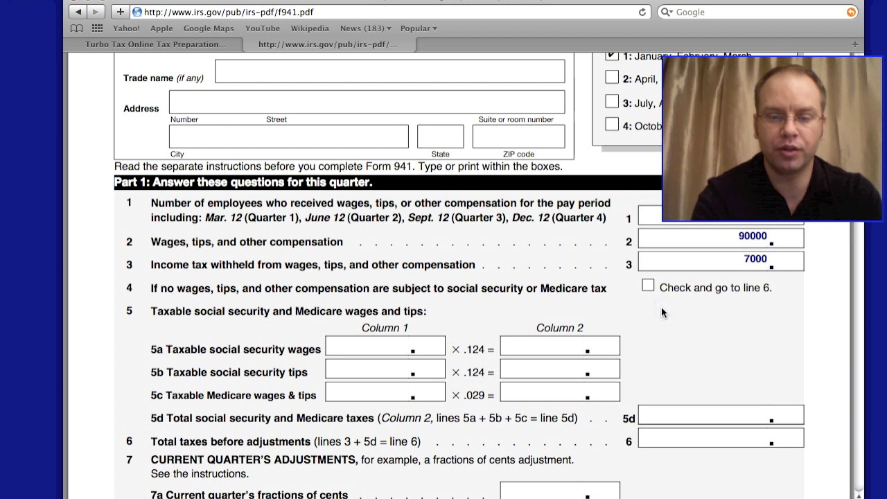
Step: Examine lines 5a to 5c for taxable social security wages, social security tips, and Medicare wages and tips
{"action": "left_click", "coordinate": [367, 351]}
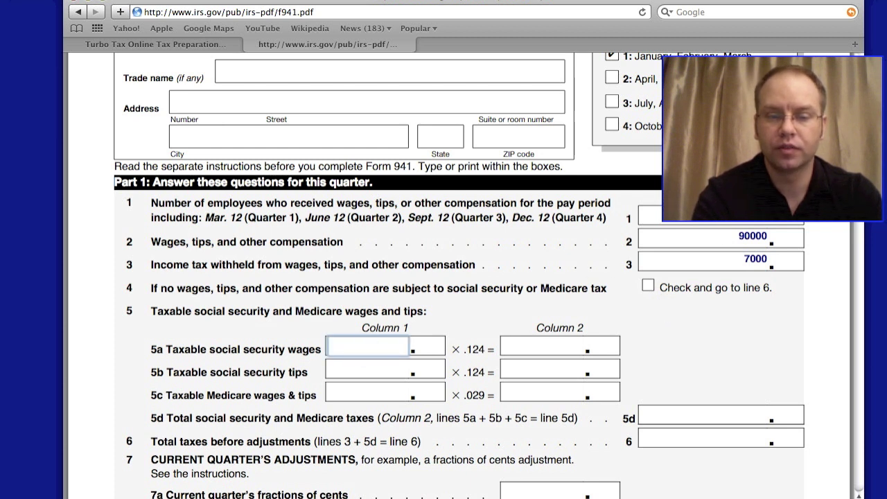
{"action": "scroll", "coordinate": [444, 277], "scroll_direction": "down", "scroll_amount": 2}
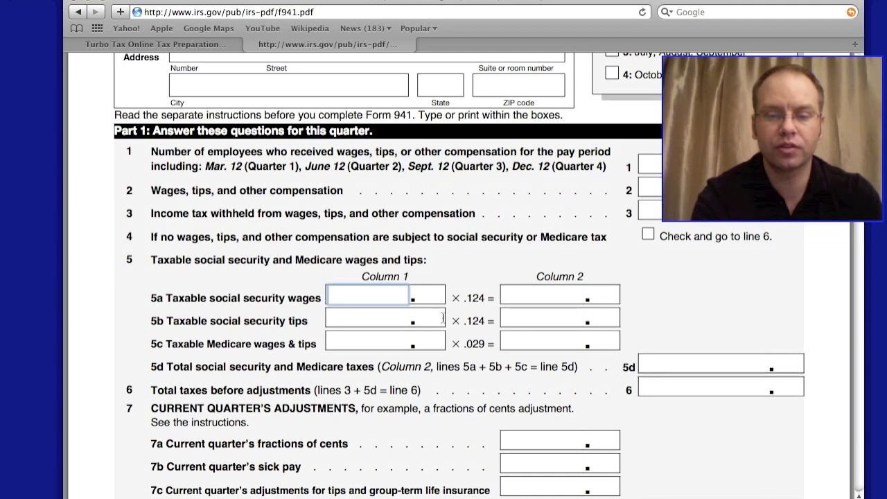
{"action": "left_click", "coordinate": [389, 322]}
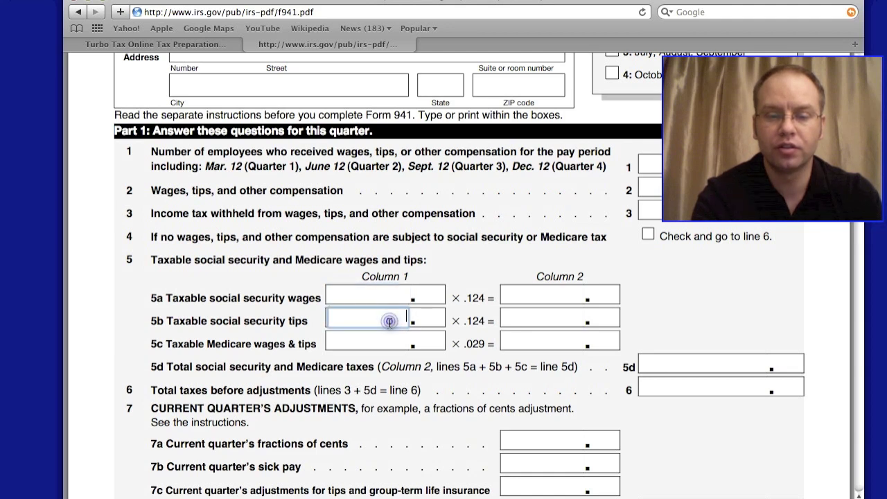
{"action": "left_click", "coordinate": [386, 342]}
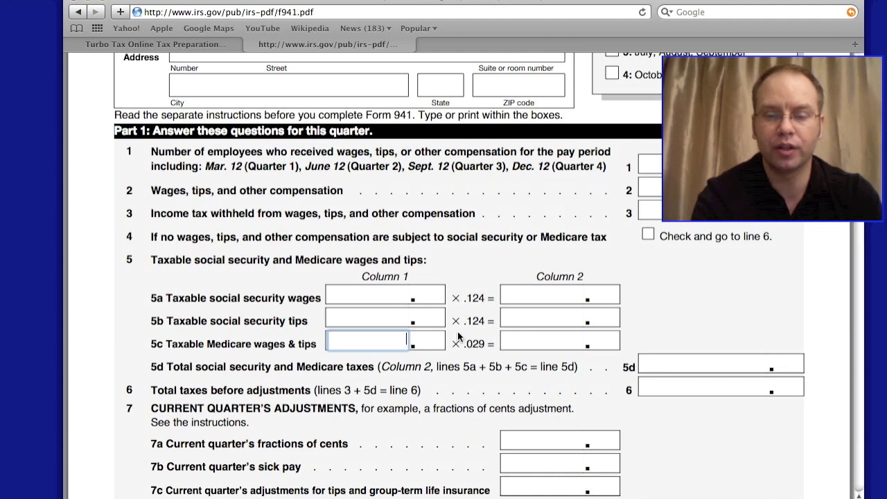
{"action": "left_click", "coordinate": [520, 312]}
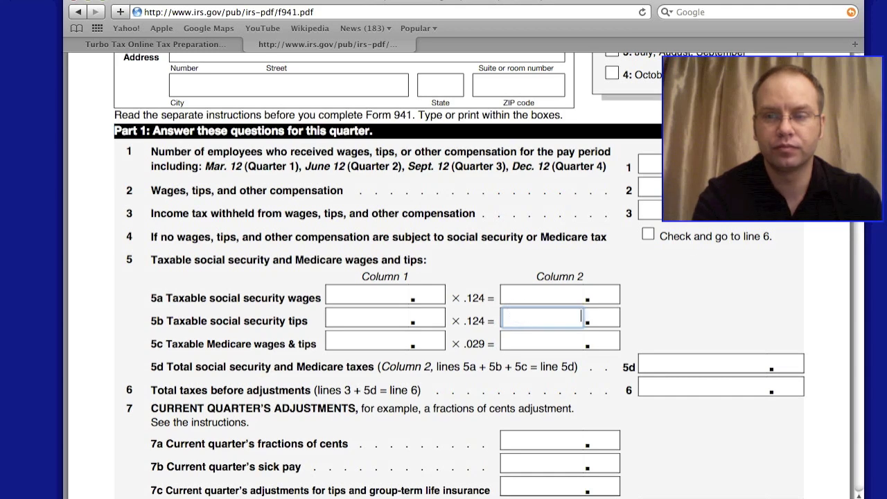
Step: Review the adjustment, advance EIC, COBRA, balance due and overpayment lines through the start of Part 2, then return to the form's beginning
{"action": "scroll", "coordinate": [457, 278], "scroll_direction": "down", "scroll_amount": 3}
{"action": "scroll", "coordinate": [580, 206], "scroll_direction": "down", "scroll_amount": 3}
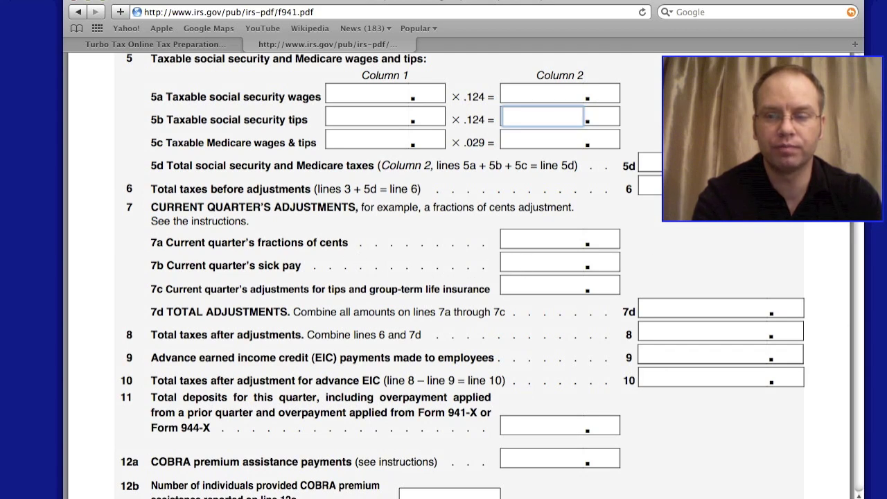
{"action": "scroll", "coordinate": [457, 277], "scroll_direction": "down", "scroll_amount": 3}
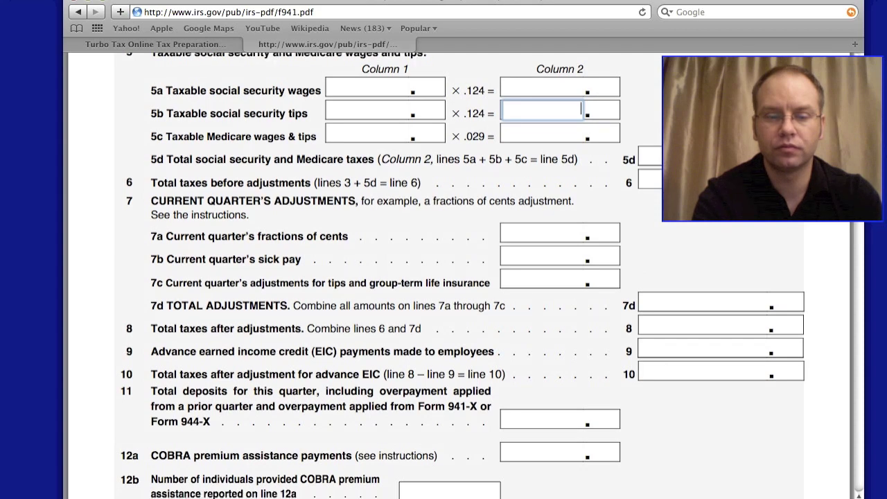
{"action": "scroll", "coordinate": [457, 277], "scroll_direction": "down", "scroll_amount": 3}
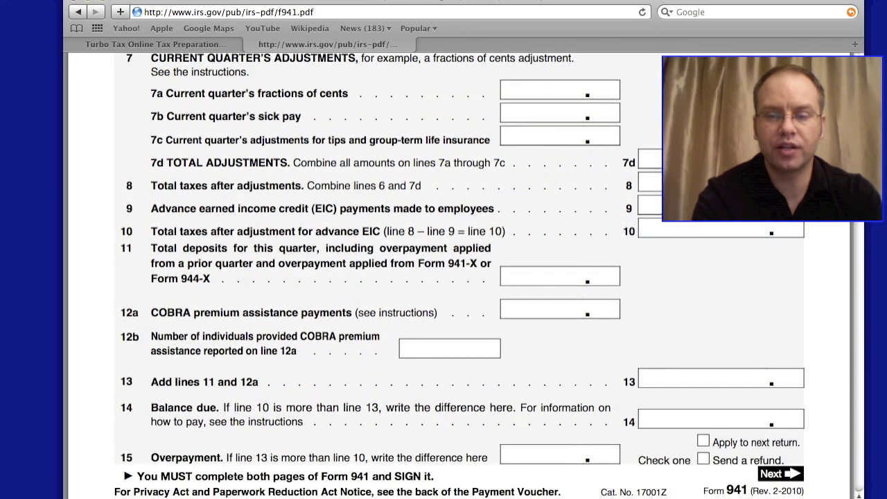
{"action": "left_click", "coordinate": [720, 205]}
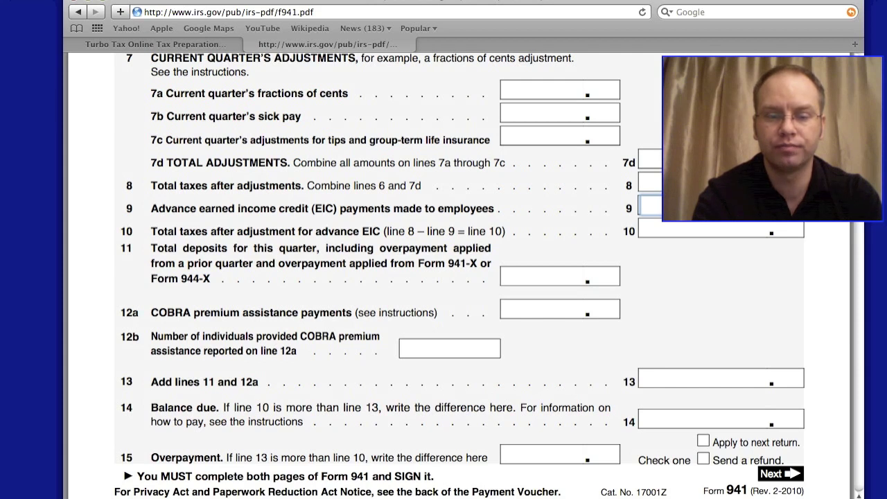
{"action": "left_click", "coordinate": [511, 315]}
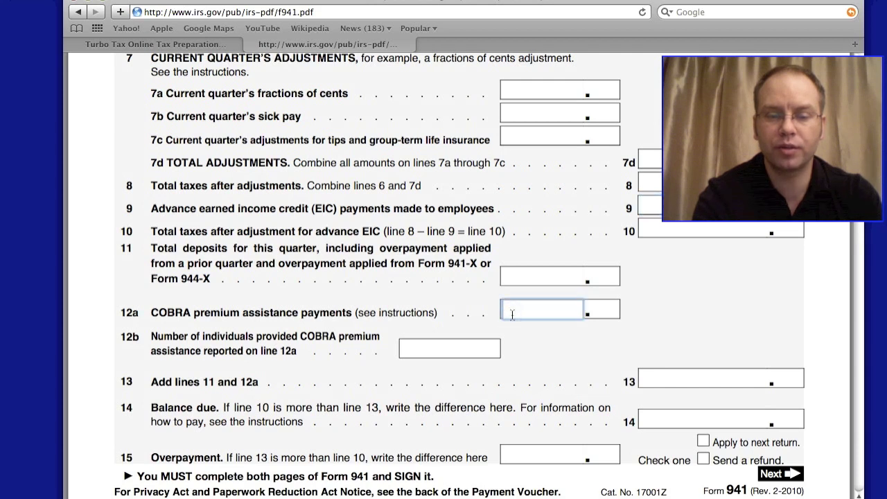
{"action": "left_click", "coordinate": [429, 352]}
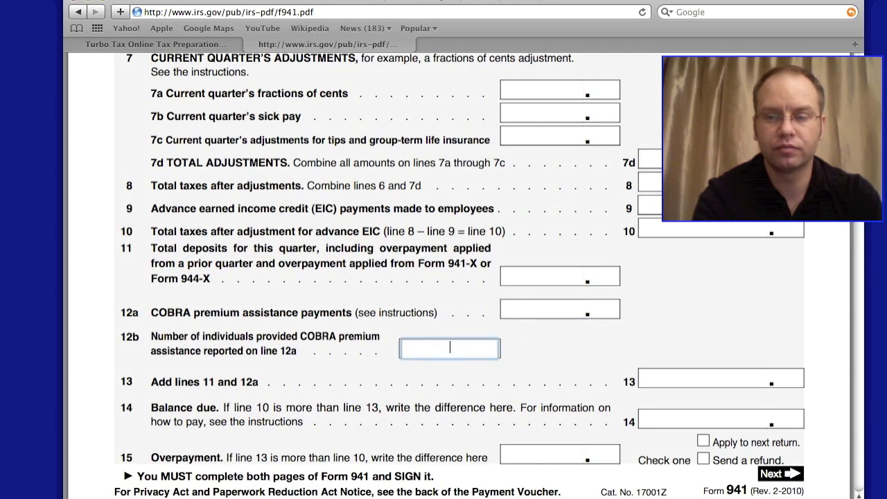
{"action": "scroll", "coordinate": [460, 275], "scroll_direction": "down", "scroll_amount": 7}
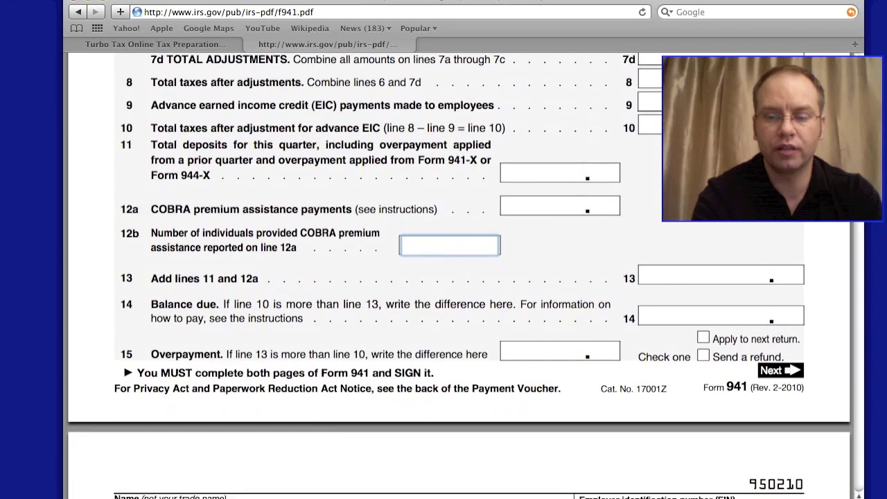
{"action": "scroll", "coordinate": [459, 275], "scroll_direction": "down", "scroll_amount": 2}
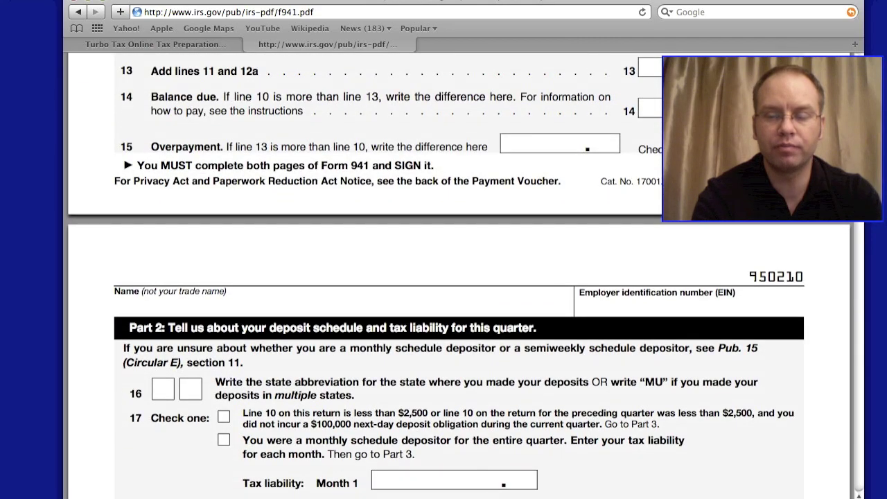
{"action": "scroll", "coordinate": [459, 276], "scroll_direction": "down", "scroll_amount": 1}
{"action": "scroll", "coordinate": [459, 275], "scroll_direction": "up", "scroll_amount": 10}
{"action": "scroll", "coordinate": [459, 276], "scroll_direction": "up", "scroll_amount": 9}
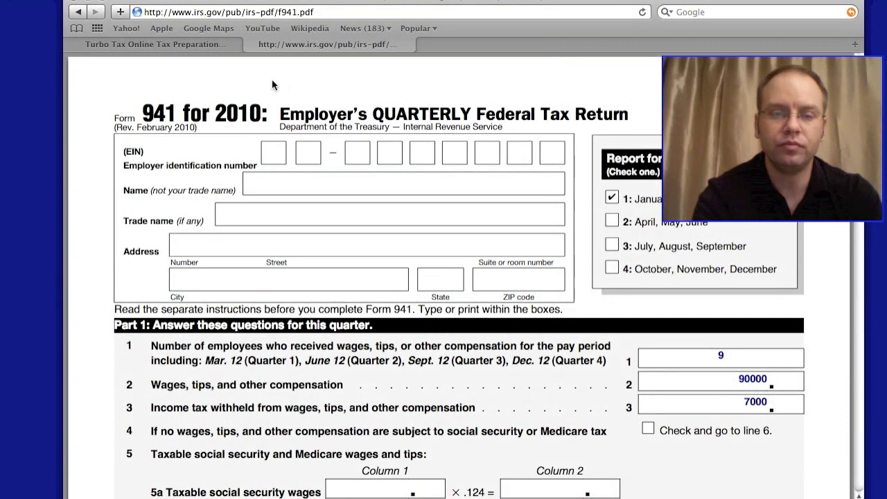
Step: Switch to the Harbor Financial page and look through its TurboTax Online article and its list of tax topic links
{"action": "left_click", "coordinate": [197, 44]}
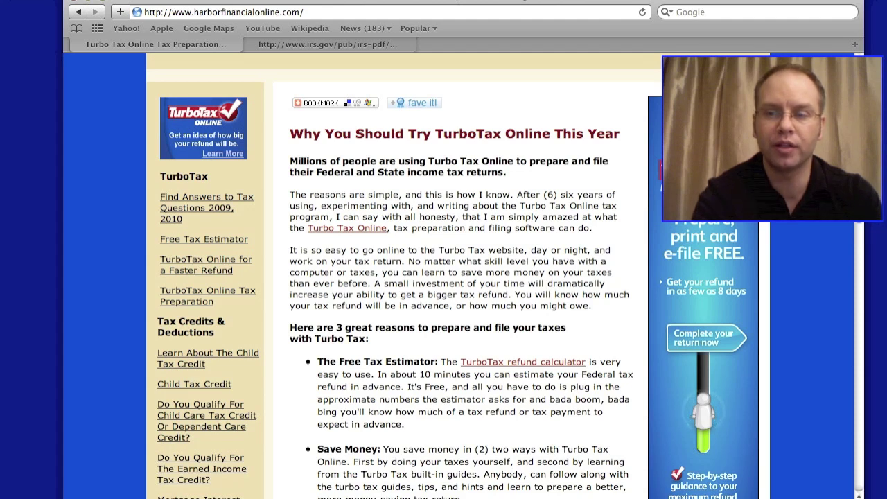
{"action": "scroll", "coordinate": [447, 277], "scroll_direction": "up", "scroll_amount": 2}
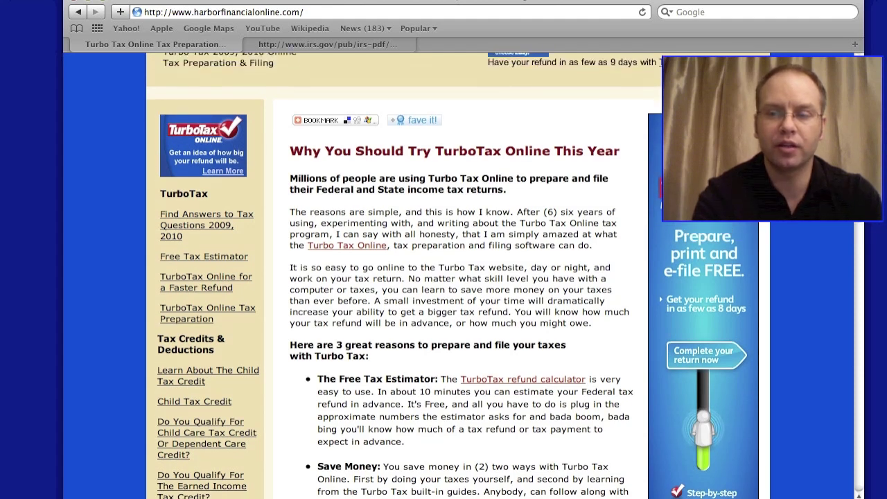
{"action": "scroll", "coordinate": [447, 277], "scroll_direction": "up", "scroll_amount": 1}
{"action": "mouse_move", "coordinate": [558, 473]}
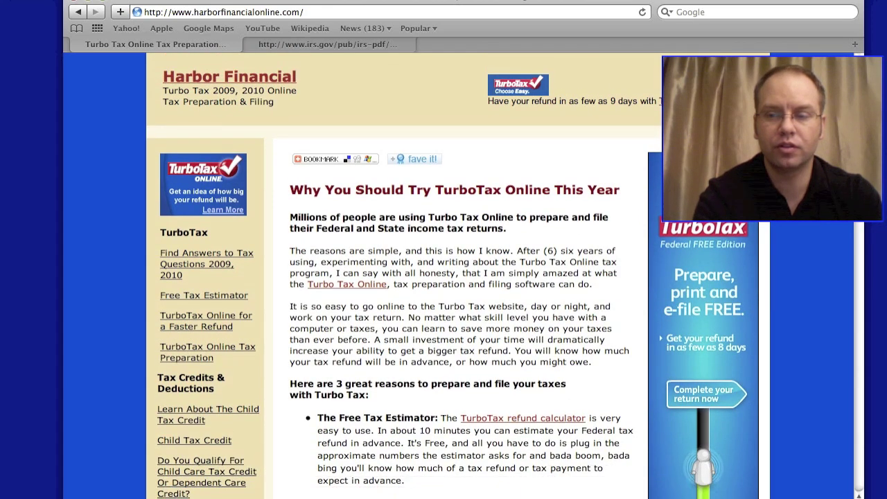
{"action": "scroll", "coordinate": [458, 277], "scroll_direction": "down", "scroll_amount": 10}
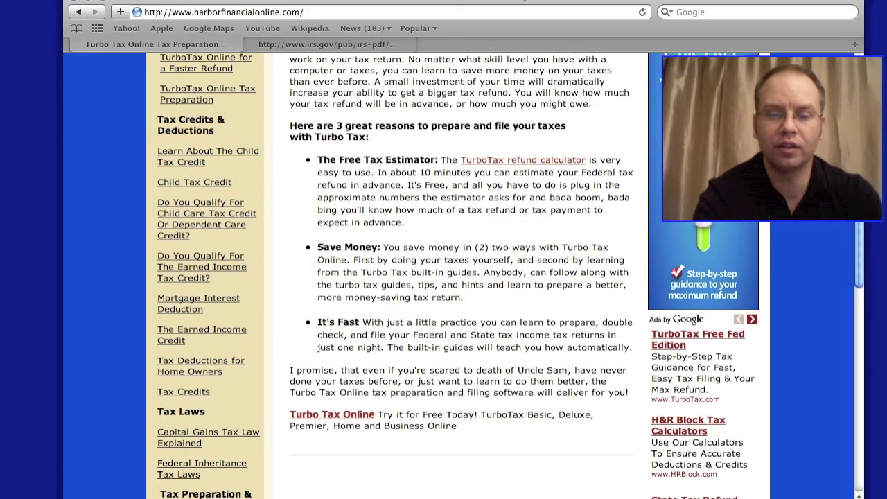
{"action": "scroll", "coordinate": [857, 249], "scroll_direction": "down", "scroll_amount": 5}
{"action": "left_click_drag", "start_coordinate": [857, 250], "coordinate": [857, 270]}
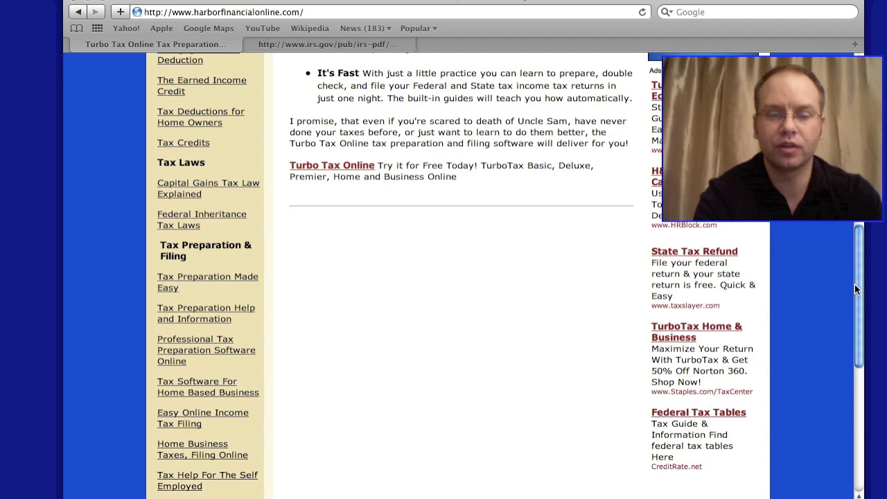
{"action": "left_click_drag", "start_coordinate": [855, 289], "coordinate": [849, 375]}
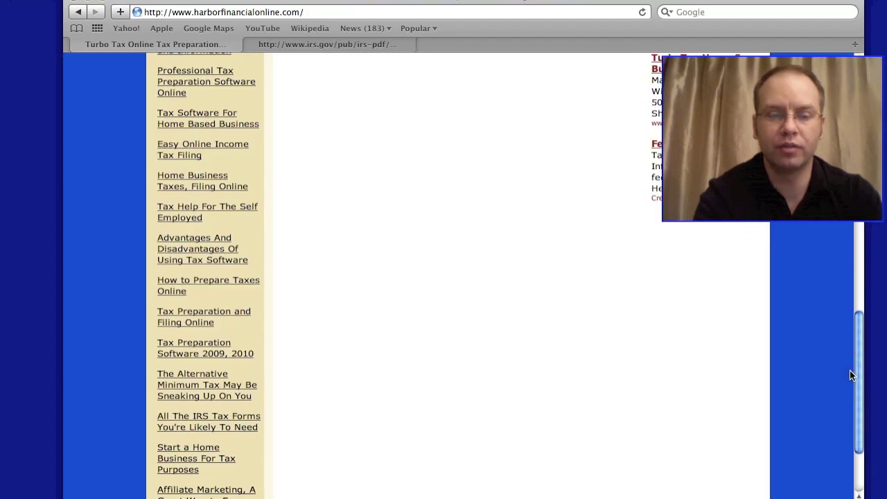
{"action": "left_click_drag", "start_coordinate": [857, 374], "coordinate": [860, 393]}
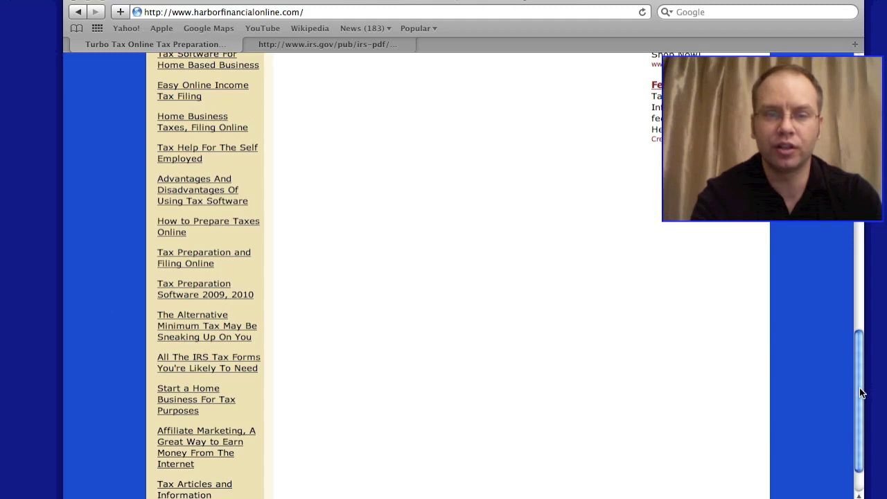
{"action": "left_click_drag", "start_coordinate": [859, 392], "coordinate": [847, 233]}
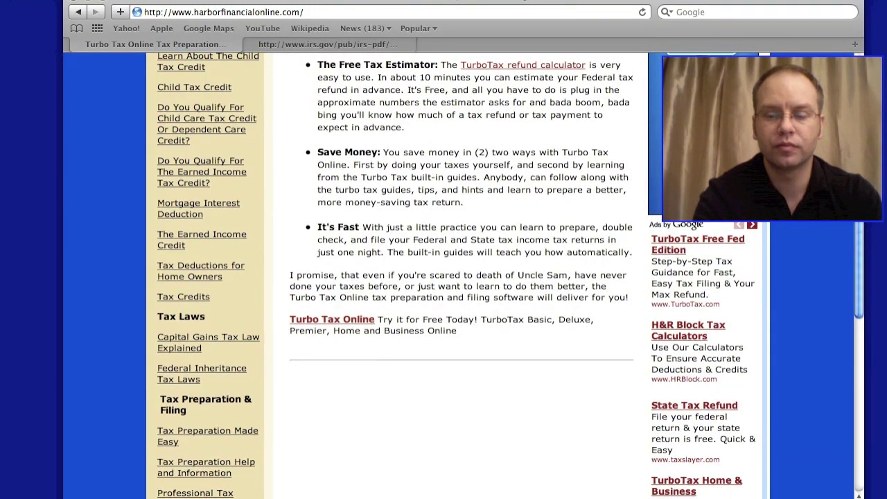
Step: Switch to the presentation slide listing the 941 Schedule B due dates
{"action": "left_click", "coordinate": [625, 493]}
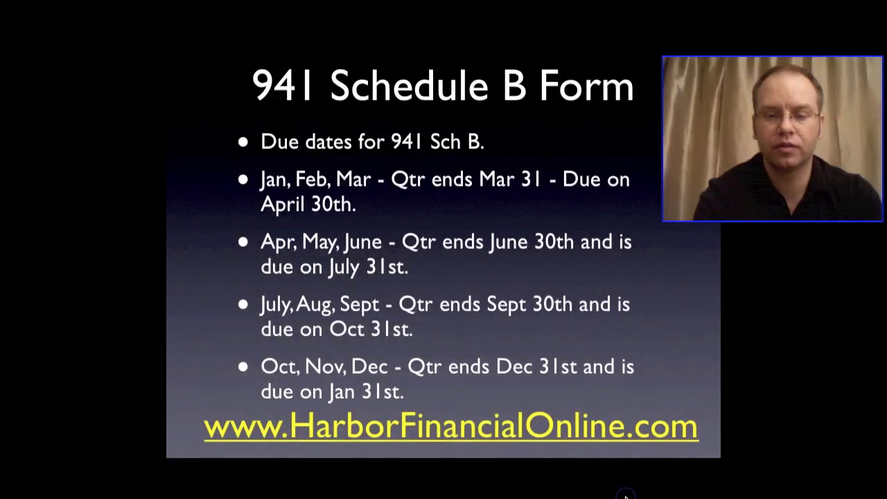